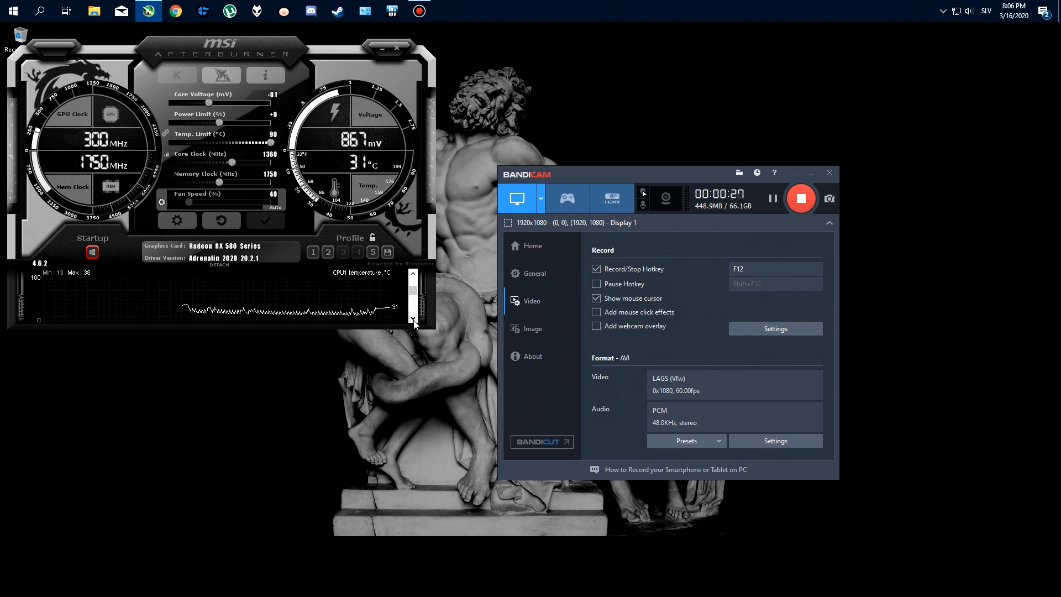
# Switch to AMD Radeon Software, view the GPU performance tuning settings, and bring up their reset confirmation, dismissing it without resetting
pyautogui.click(943, 12)
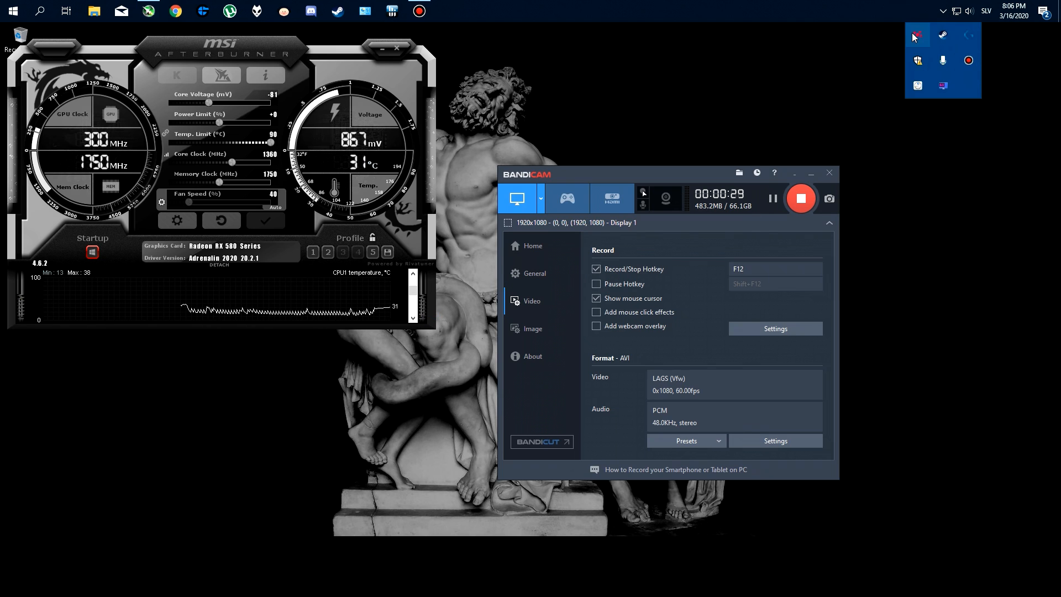
pyautogui.click(915, 36)
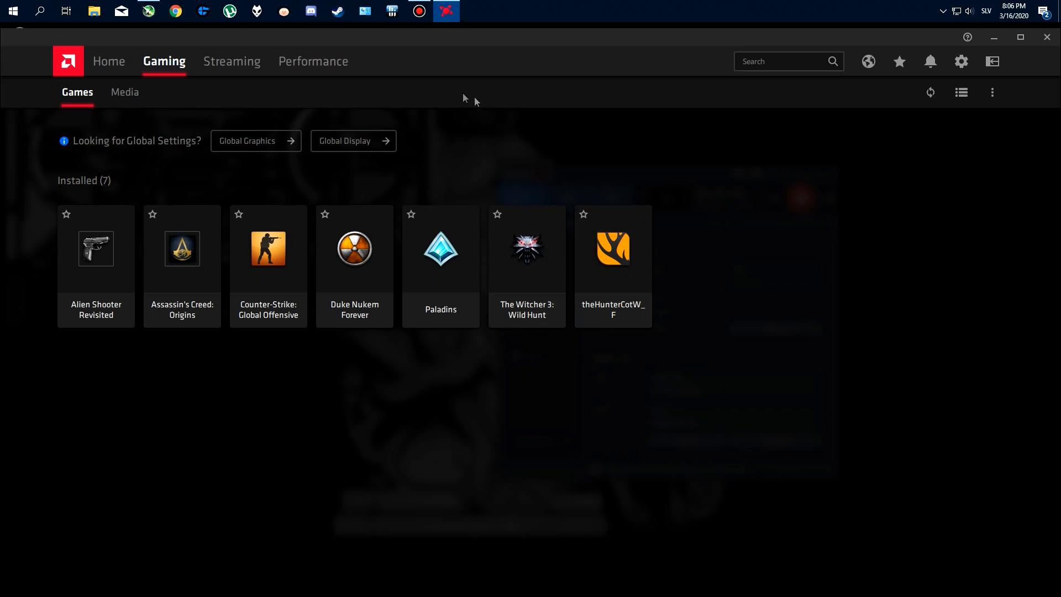
pyautogui.click(320, 72)
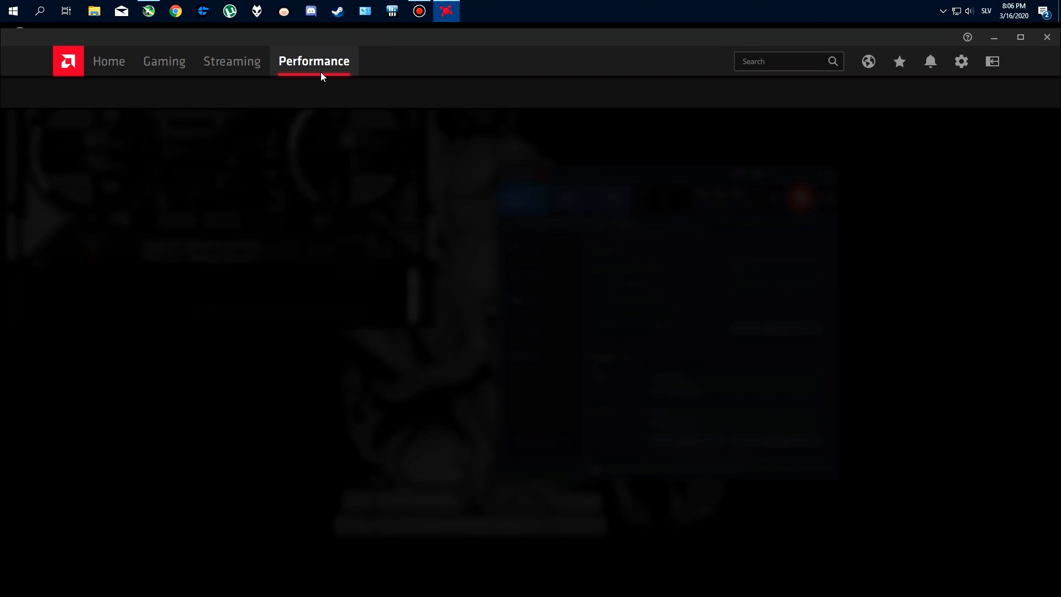
pyautogui.click(129, 94)
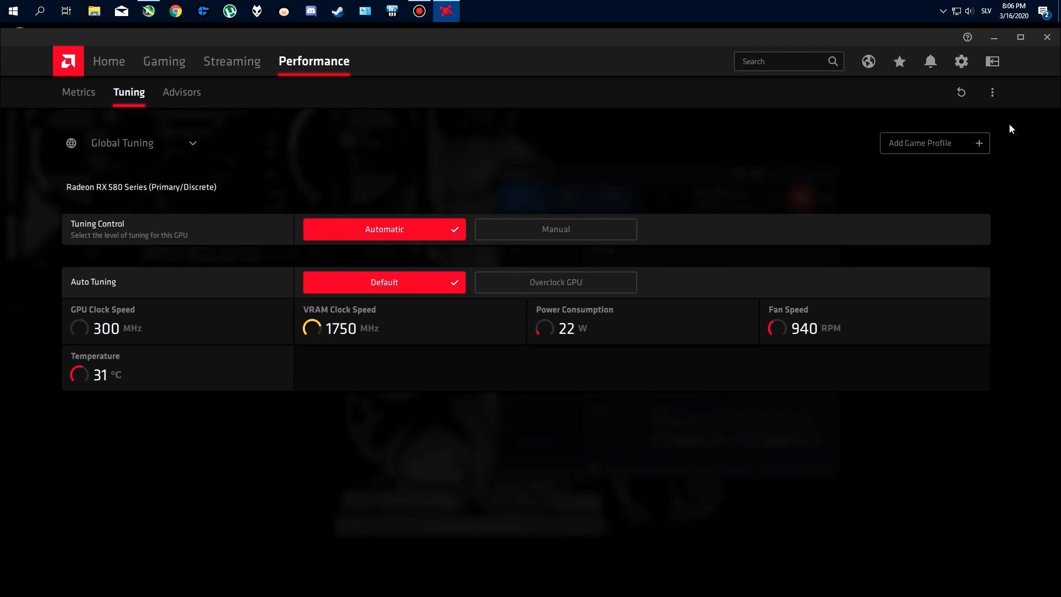
pyautogui.click(968, 97)
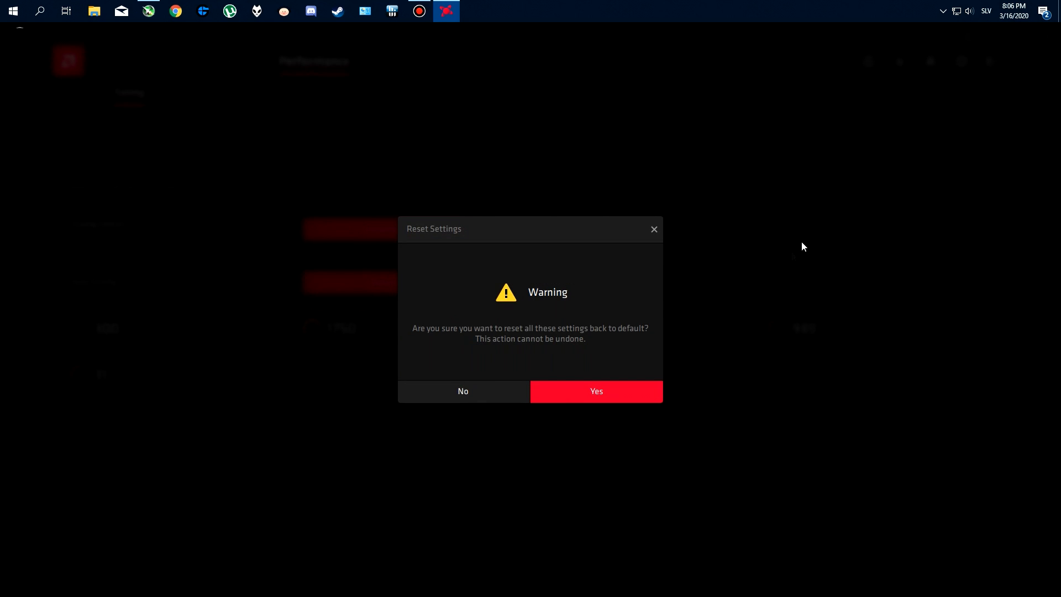
pyautogui.click(654, 229)
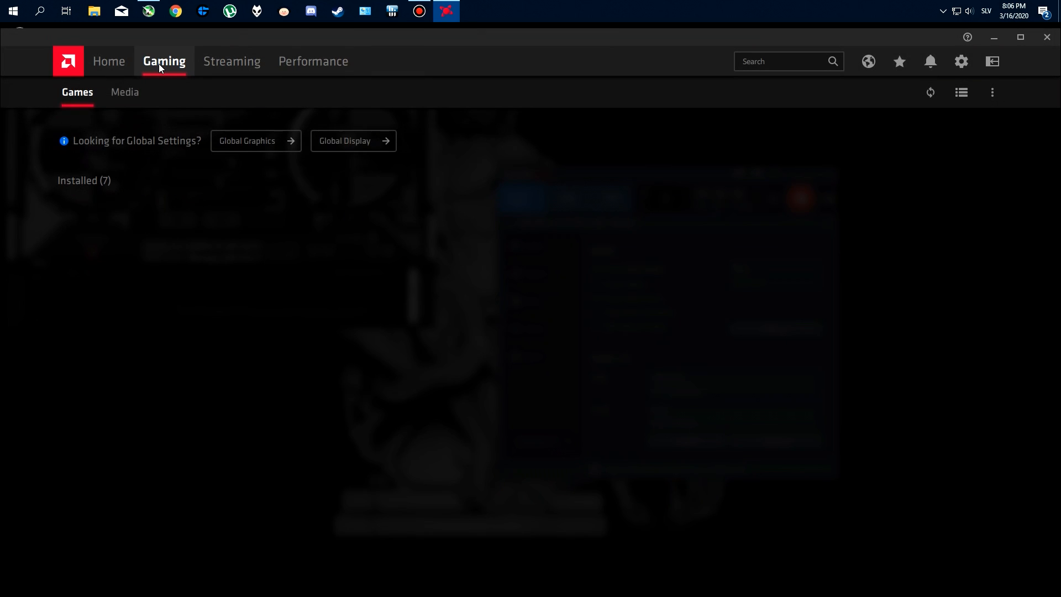
# View the Global Graphics settings and bring up the Reset Global Graphics confirmation, declining the reset
pyautogui.click(233, 140)
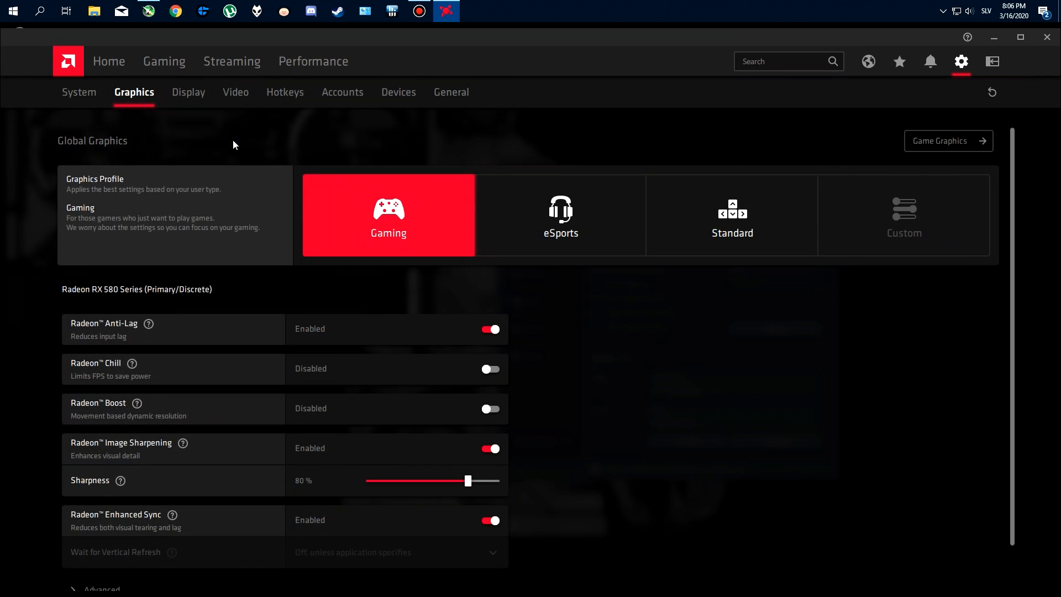
pyautogui.click(1000, 94)
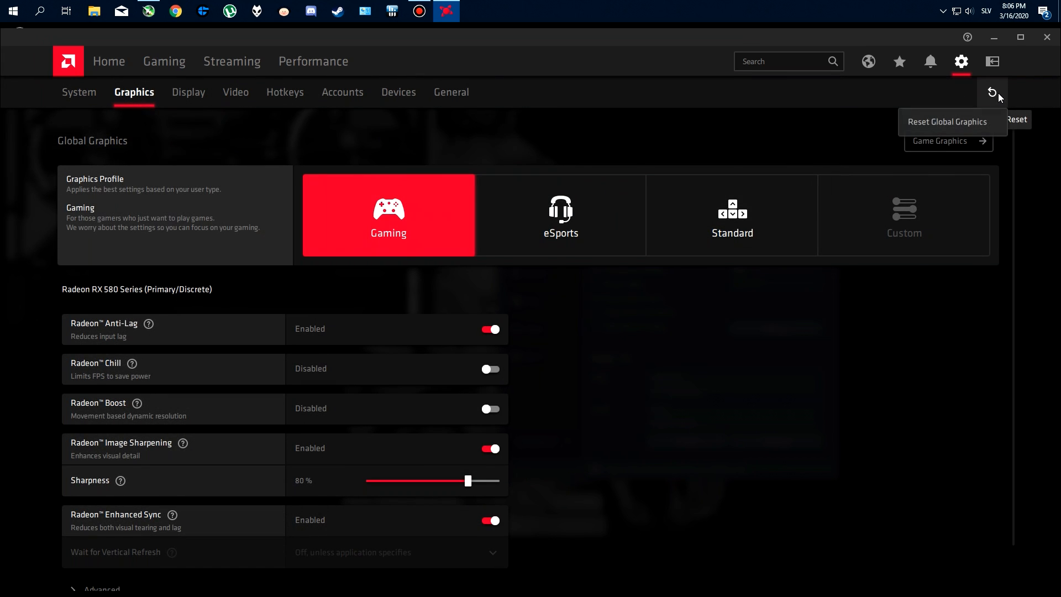
pyautogui.click(943, 123)
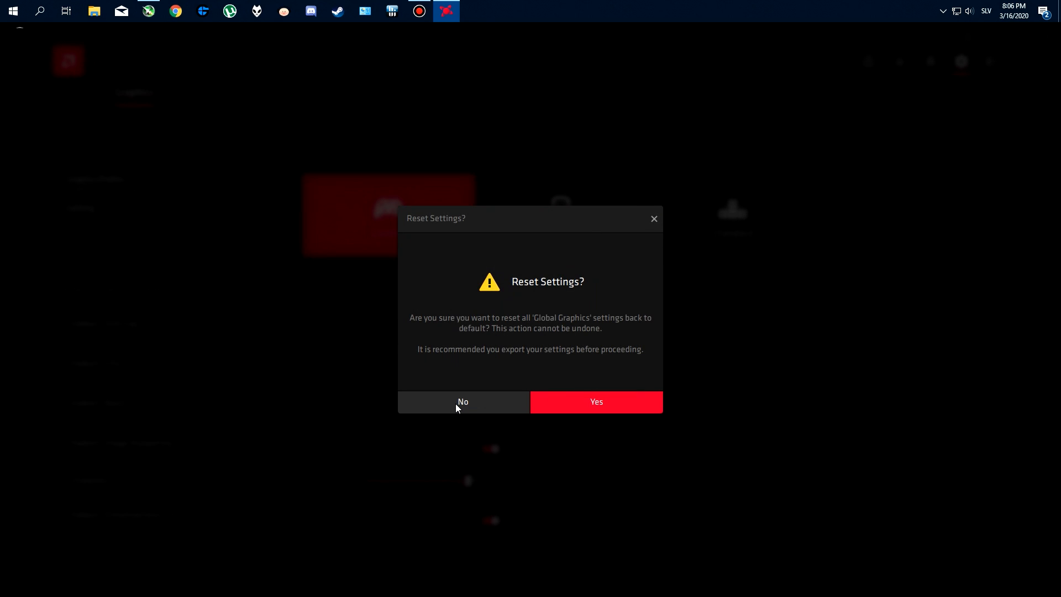
pyautogui.click(455, 404)
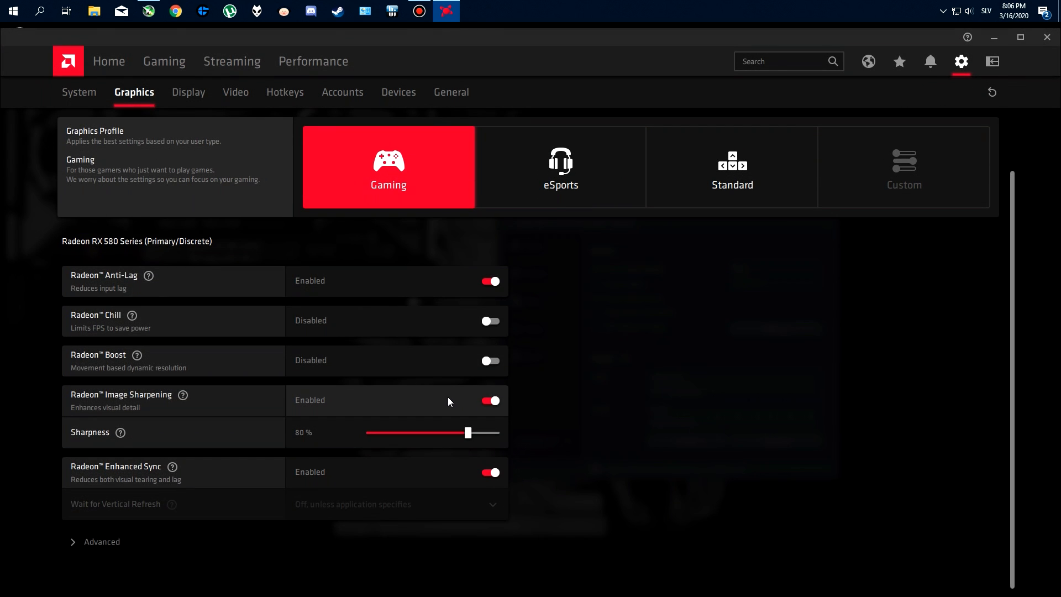
# View the game profile of The Witcher 3: Wild Hunt and bring up its reset confirmation, dismissing it without resetting
pyautogui.click(162, 62)
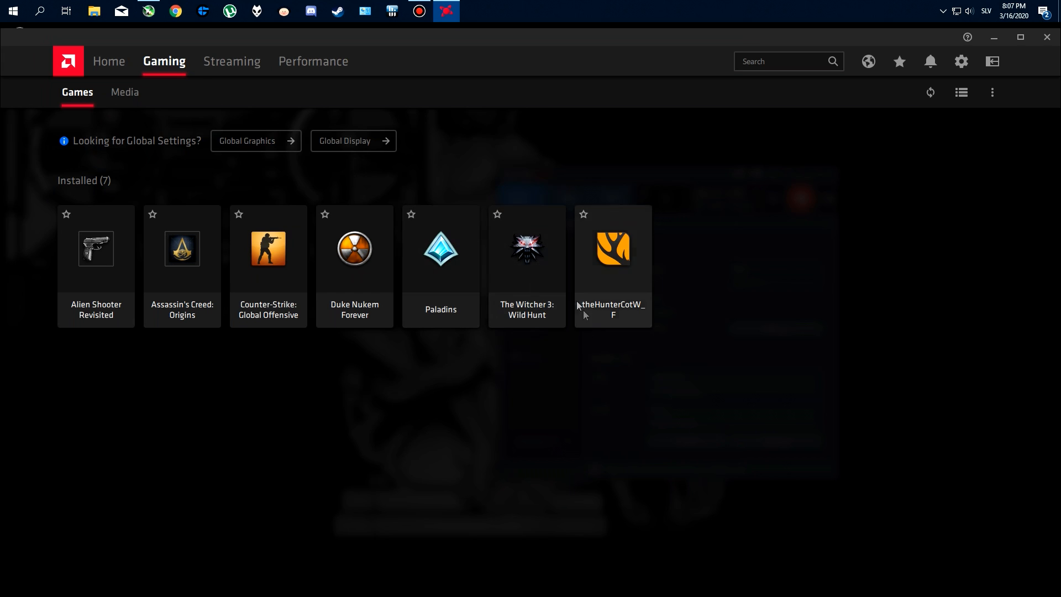
pyautogui.click(539, 251)
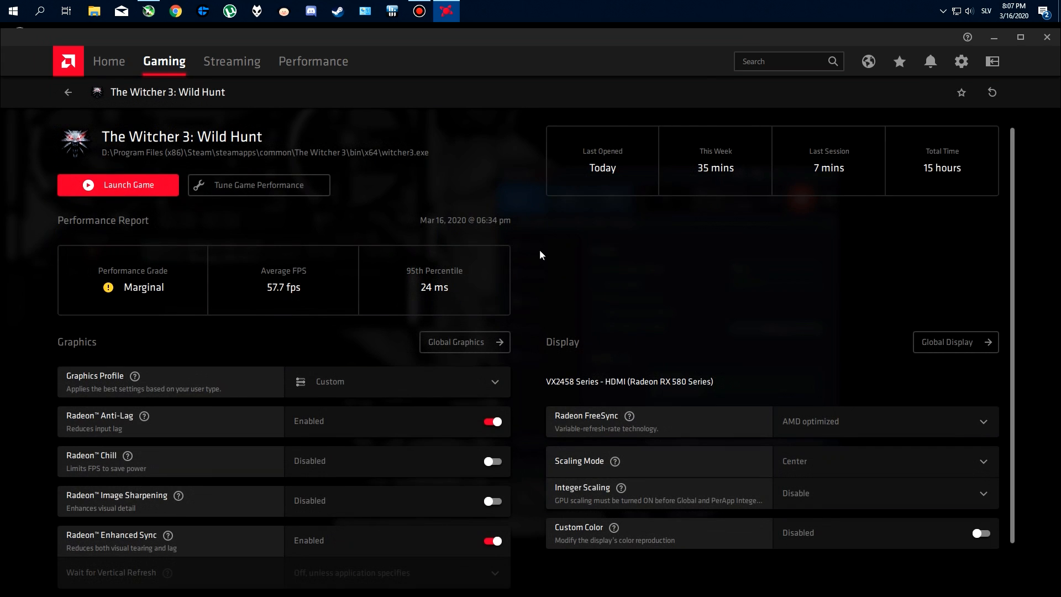
pyautogui.click(992, 98)
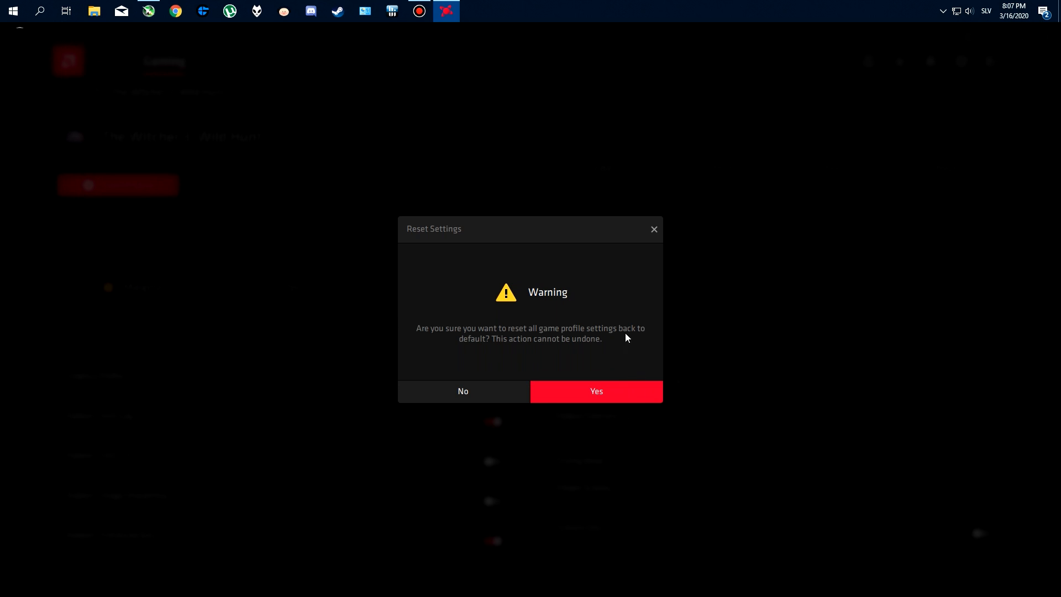
pyautogui.click(654, 230)
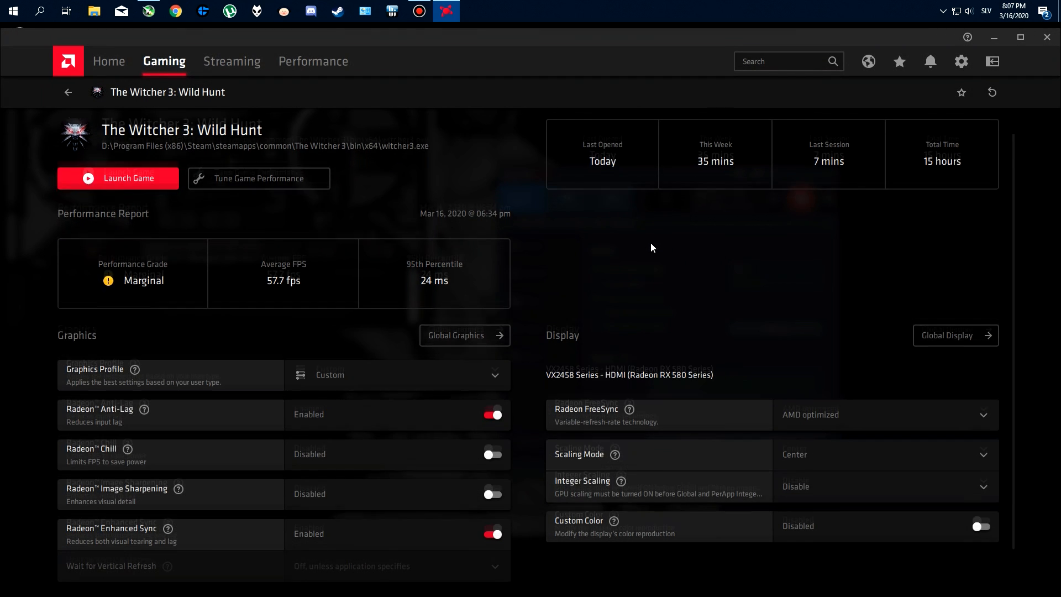
# Review the graphics and display settings in The Witcher 3 profile, and close Radeon Software
pyautogui.scroll(-1, 733, 373)
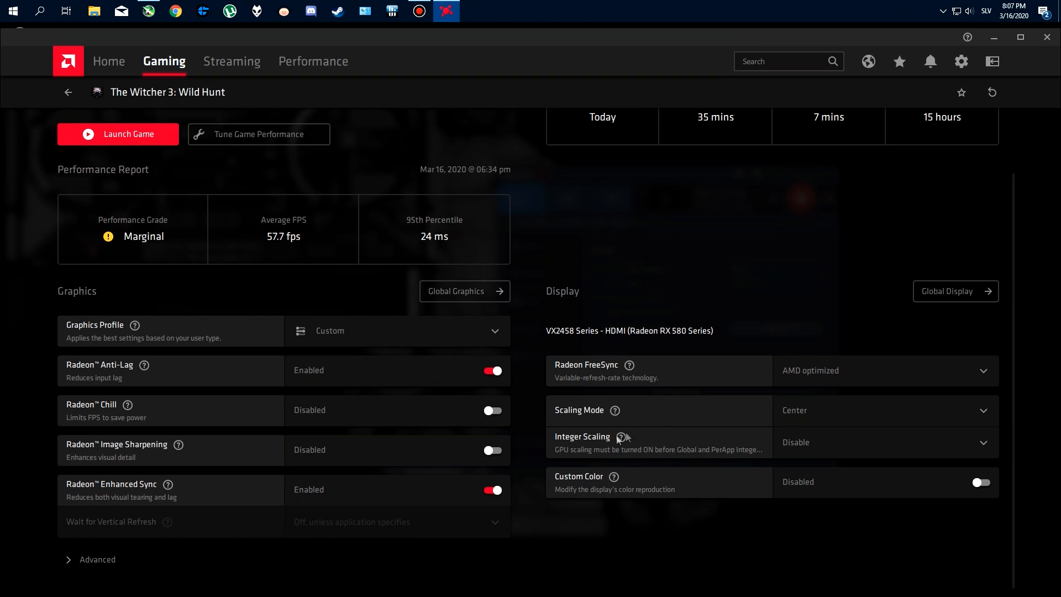
pyautogui.scroll(2, 612, 370)
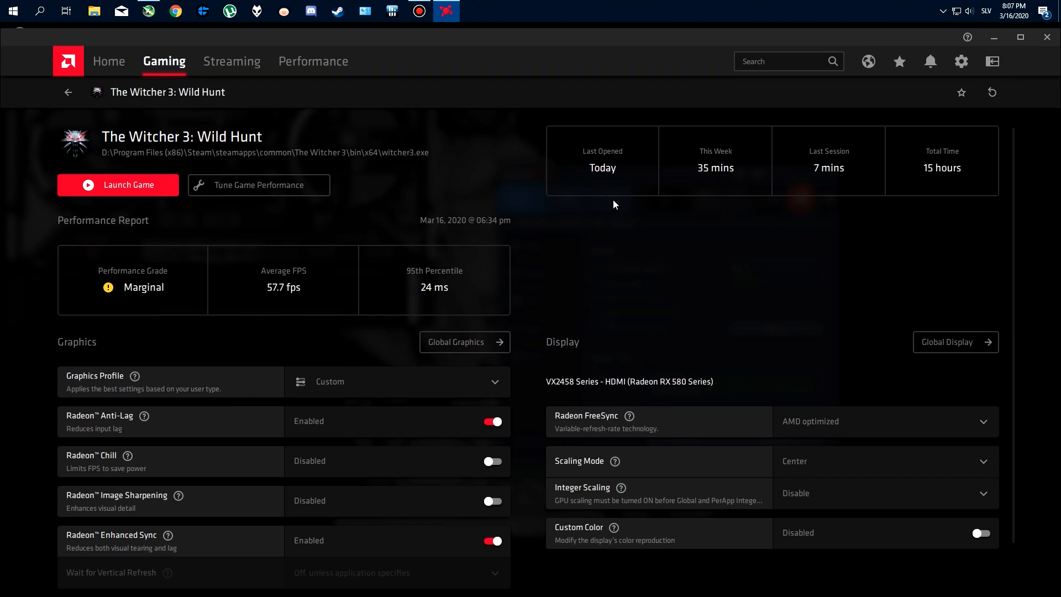
pyautogui.click(1047, 37)
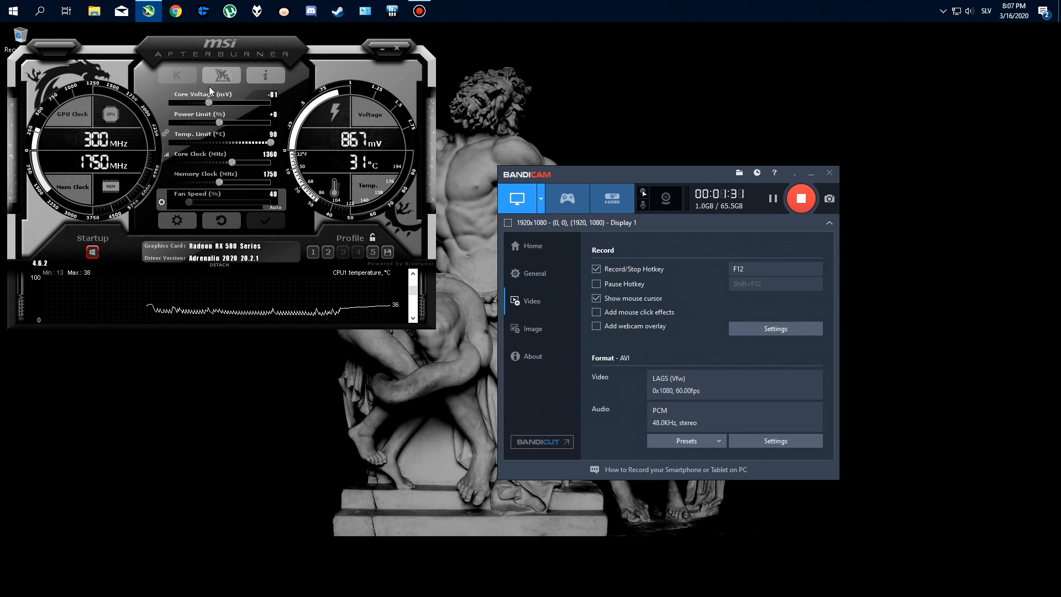
# Search Windows for the battery settings, view Power & sleep, and open the Balanced plan's settings through the additional power settings
pyautogui.click(2, 5)
pyautogui.write('battery')
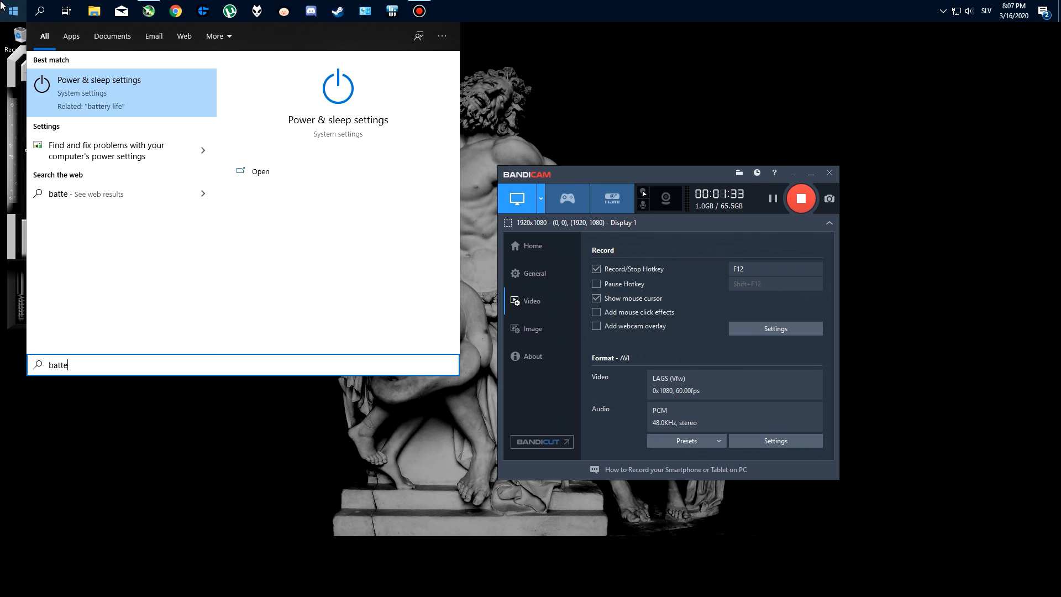
pyautogui.click(103, 93)
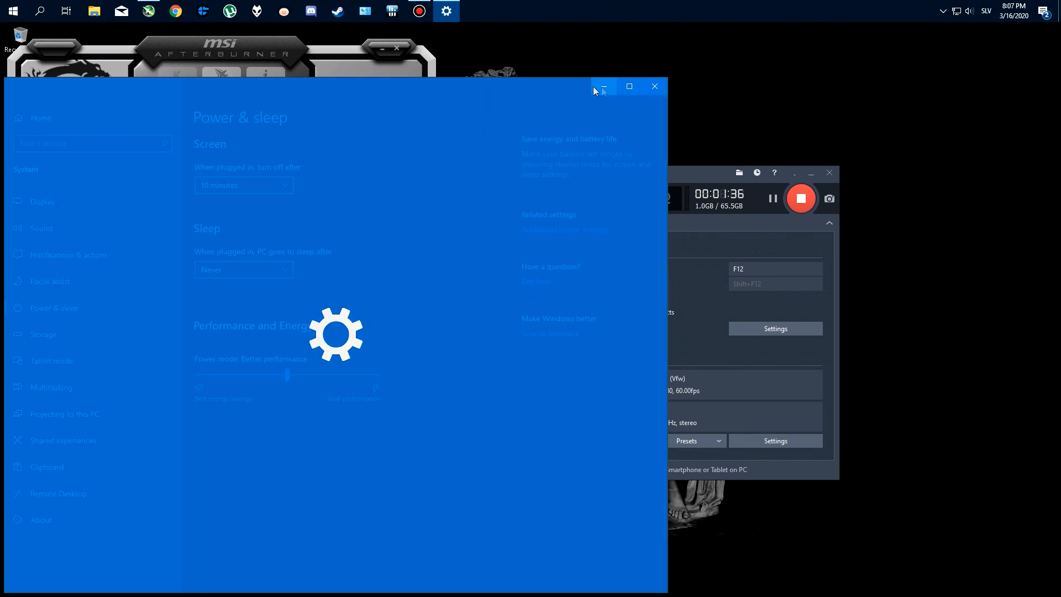
pyautogui.click(629, 91)
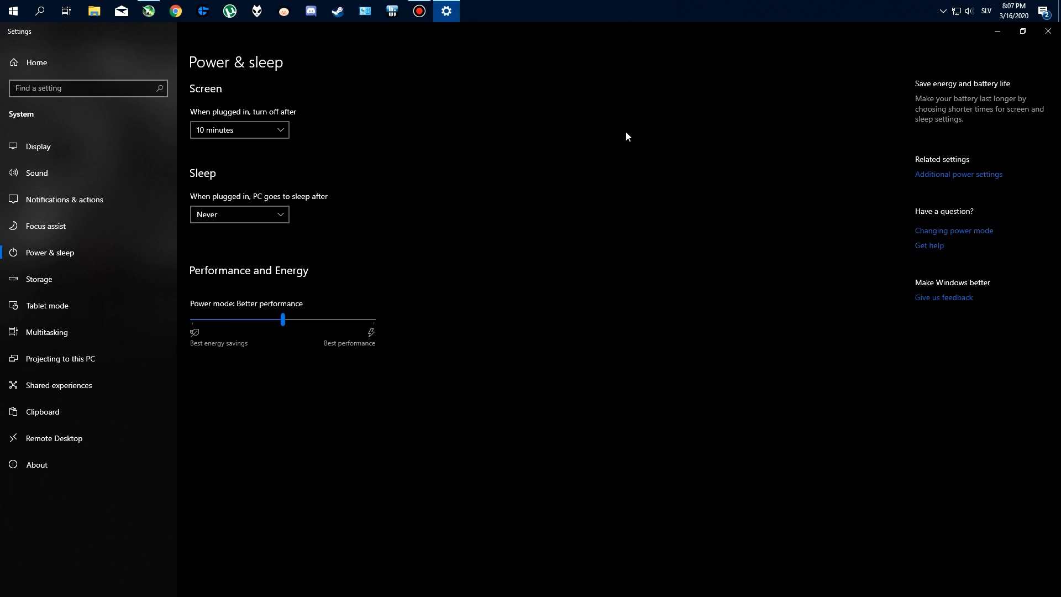
pyautogui.click(944, 176)
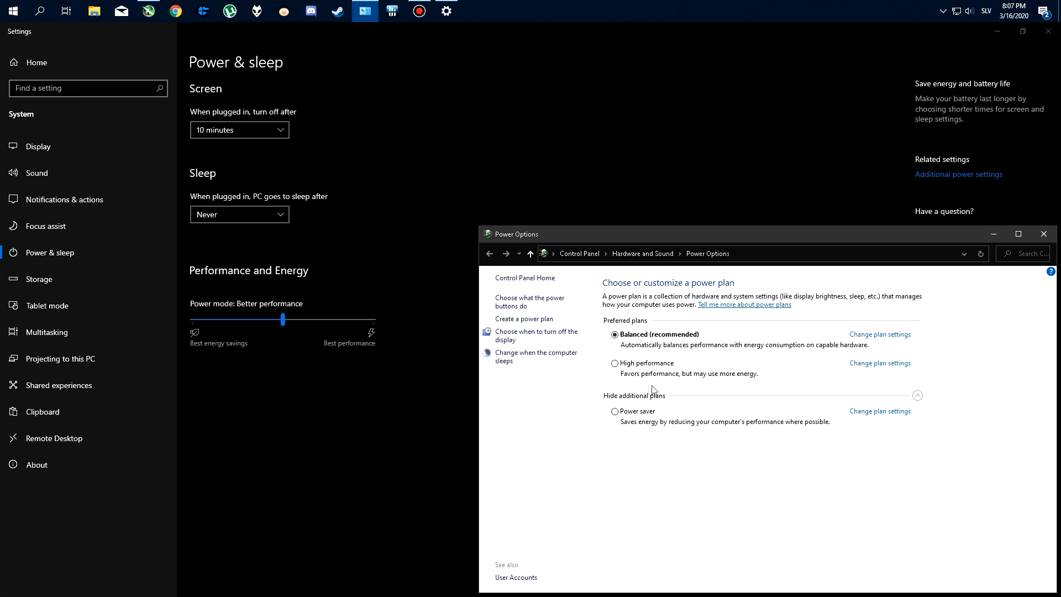
pyautogui.click(887, 339)
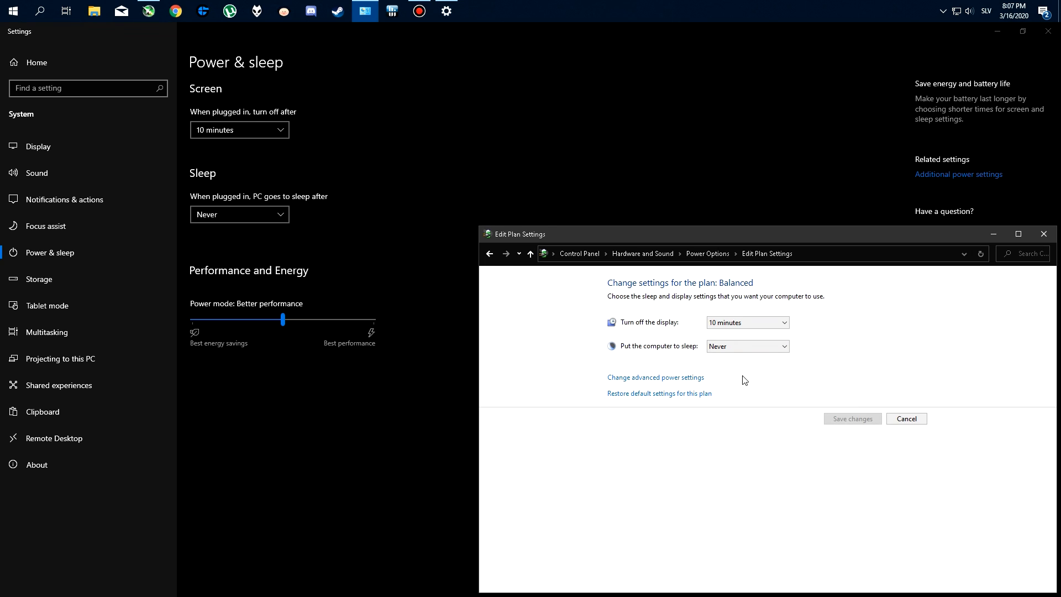
# Check the Balanced plan's PCI Express Link State Power Management setting in the advanced power settings, and close Power Options
pyautogui.click(695, 380)
pyautogui.click(119, 280)
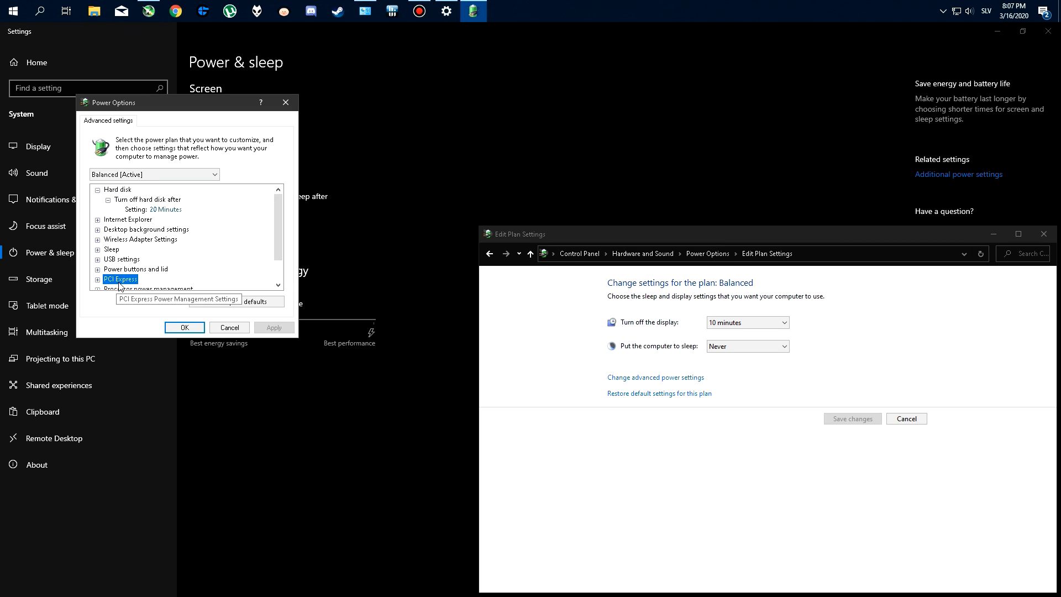
pyautogui.doubleClick(120, 280)
pyautogui.doubleClick(136, 288)
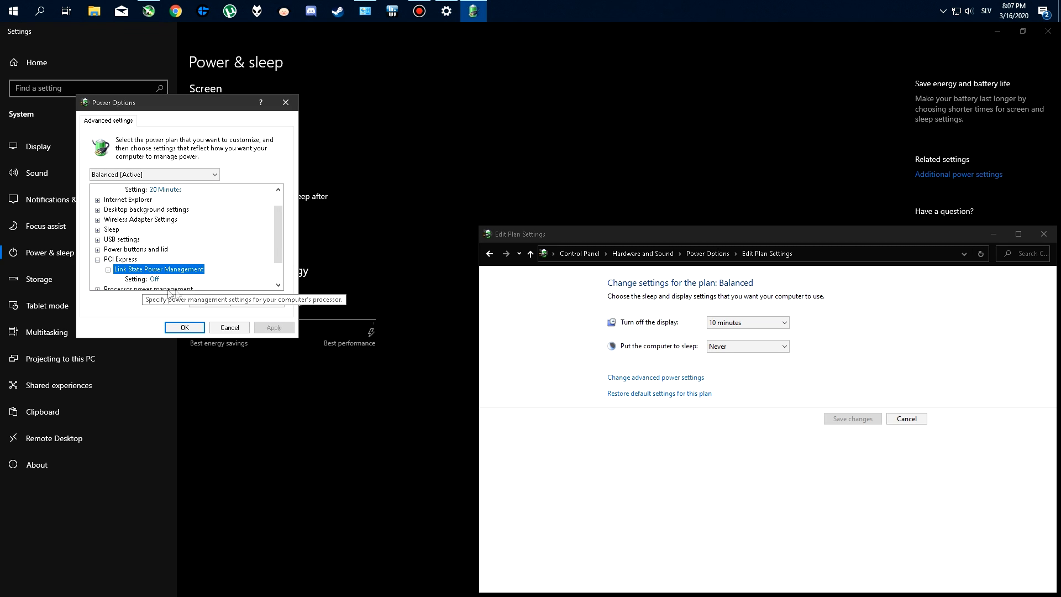
pyautogui.click(284, 108)
pyautogui.click(695, 253)
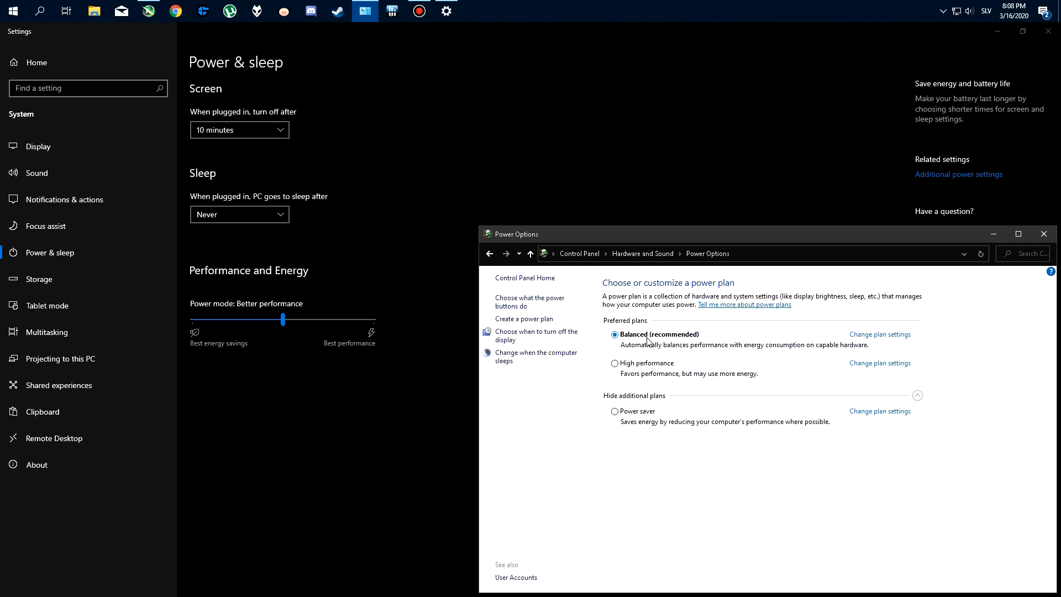
pyautogui.click(1043, 234)
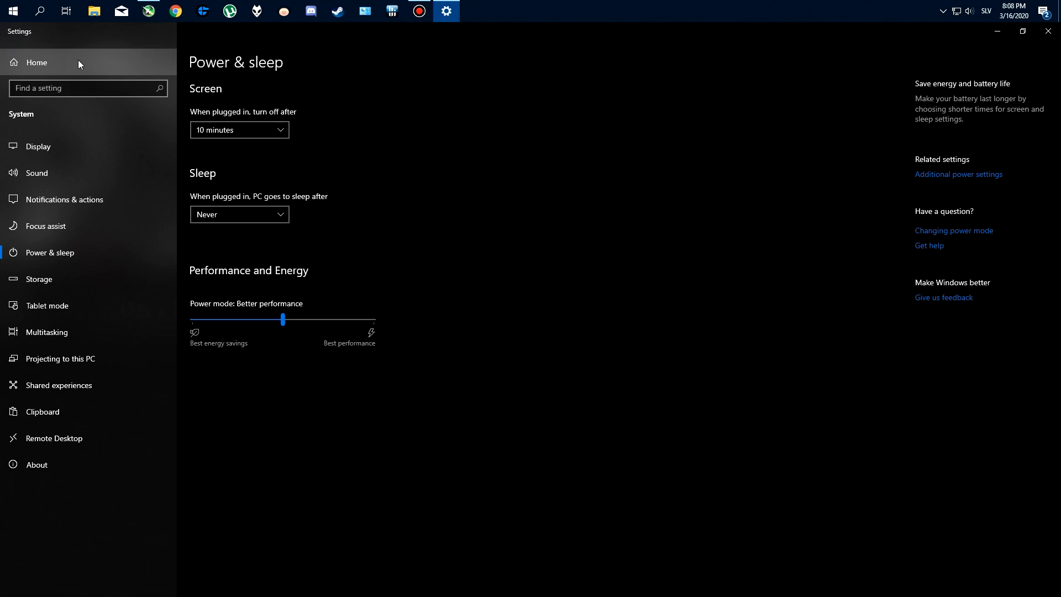
# Check the Game Mode setting in the Windows gaming settings, and close Settings
pyautogui.click(78, 63)
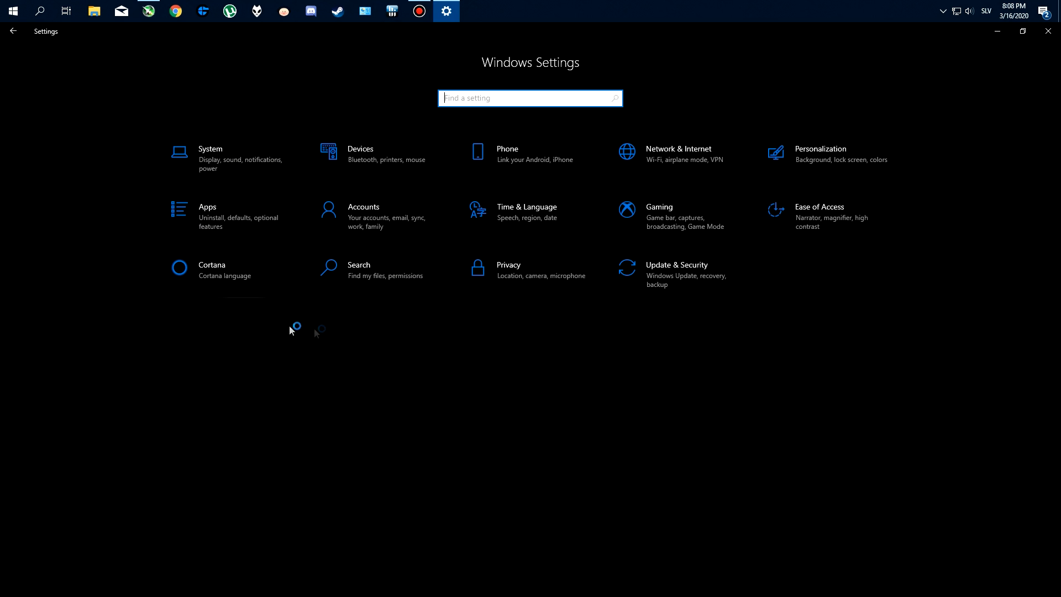
pyautogui.click(716, 211)
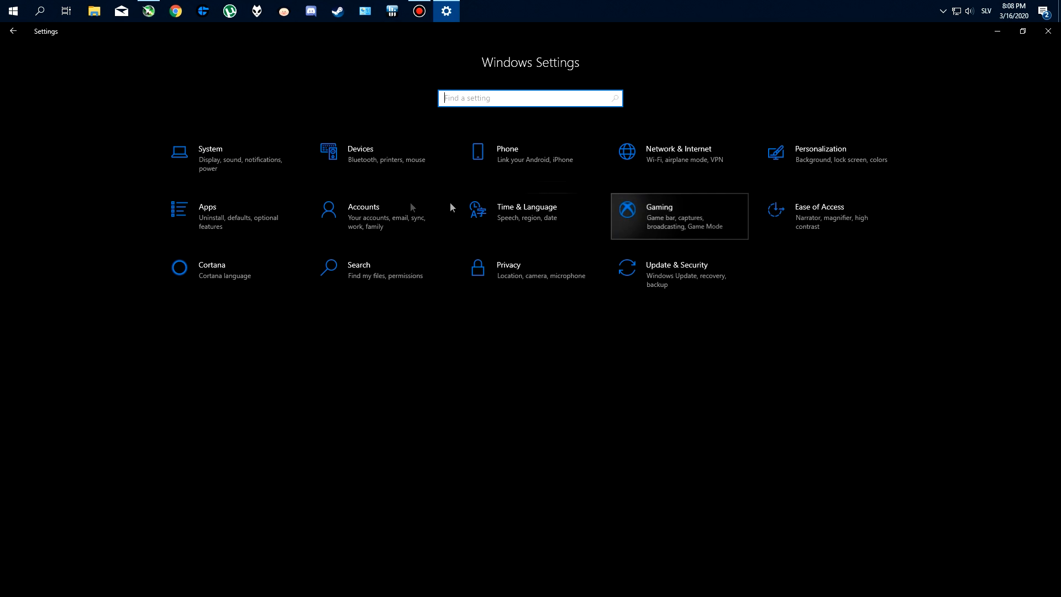
pyautogui.click(96, 200)
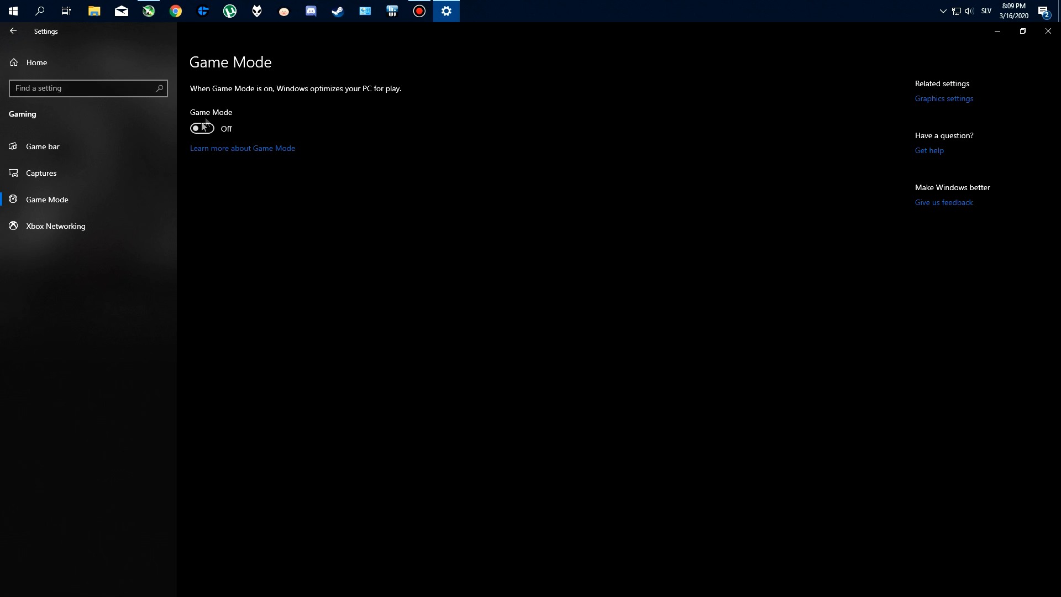
pyautogui.click(1048, 31)
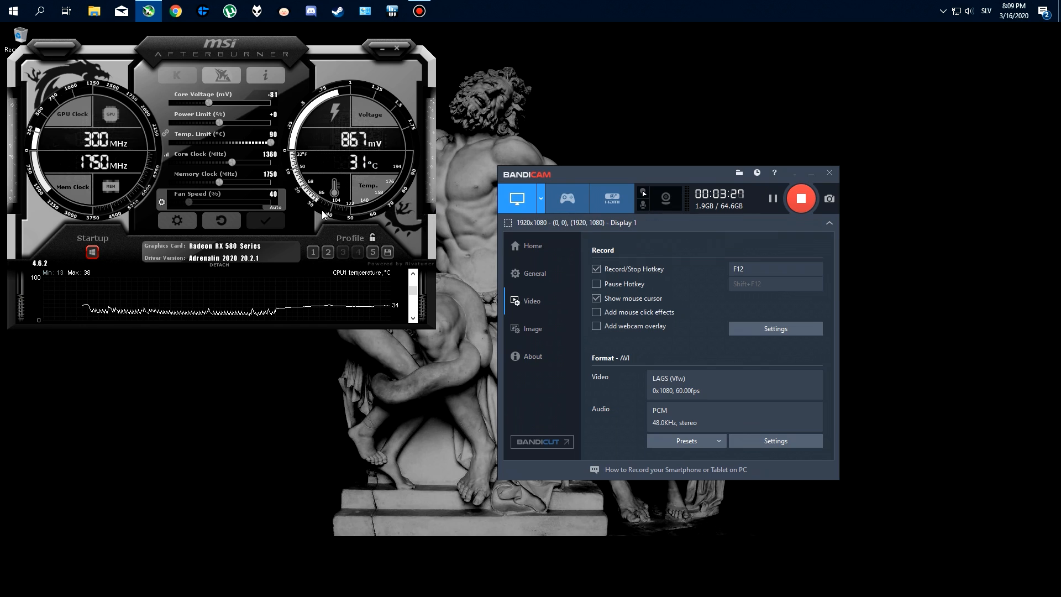
# Move the MSI Afterburner window slightly away from the desktop's corner
pyautogui.moveTo(254, 54); pyautogui.dragTo(296, 83)
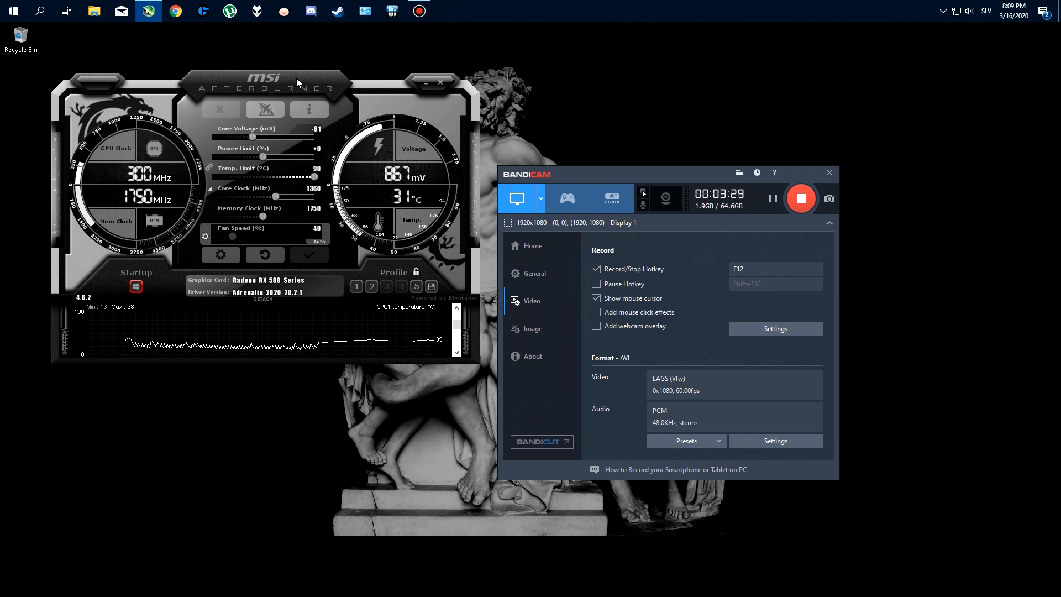